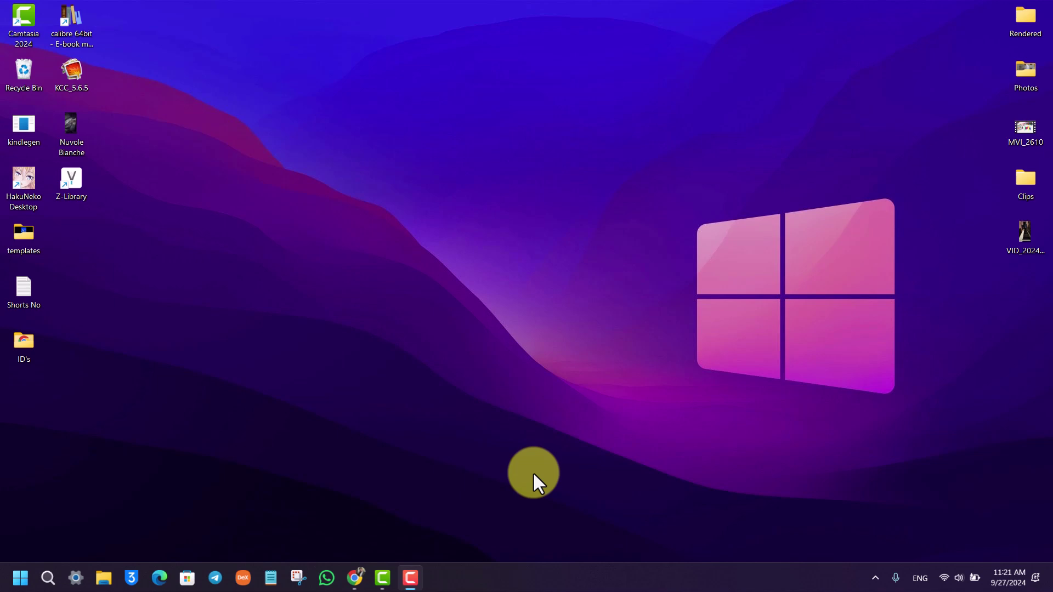
Bring up Discord's file-location option from the Recent apps in Start menu search
{"action": "left_click", "coordinate": [20, 576]}
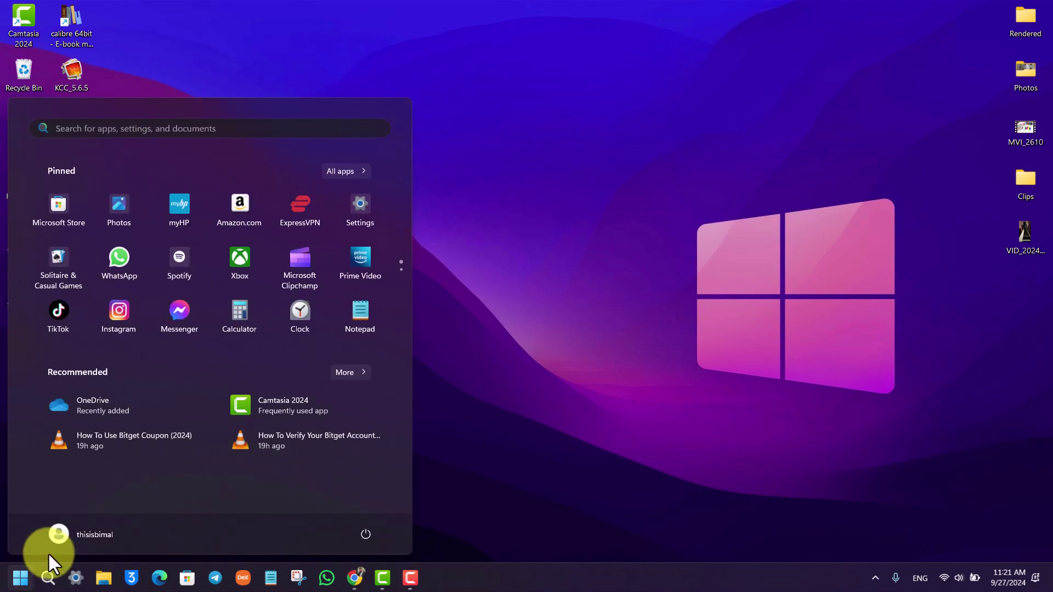
{"action": "left_click", "coordinate": [49, 577]}
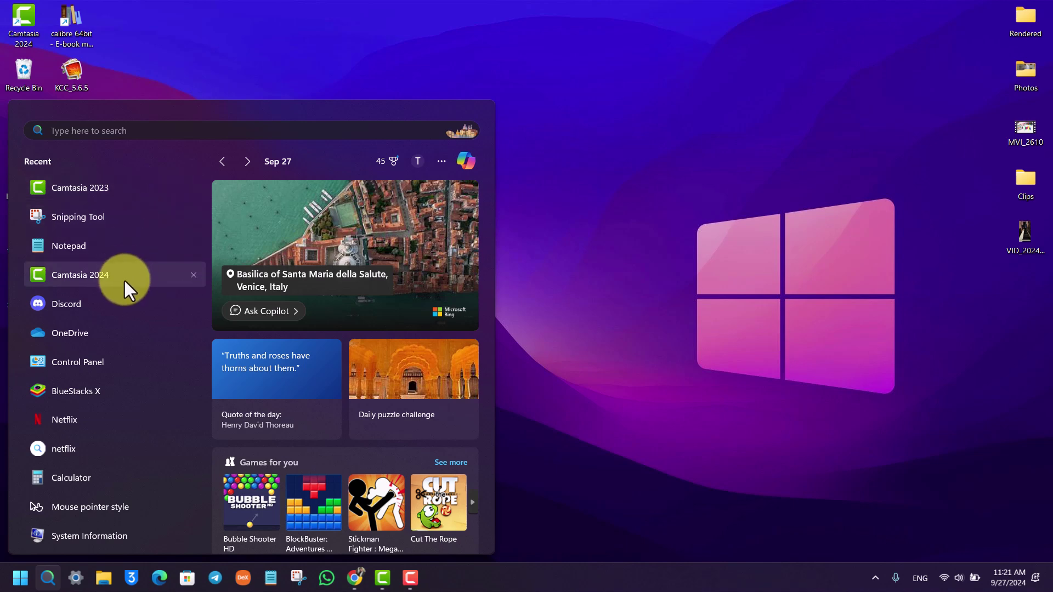
{"action": "right_click", "coordinate": [99, 304]}
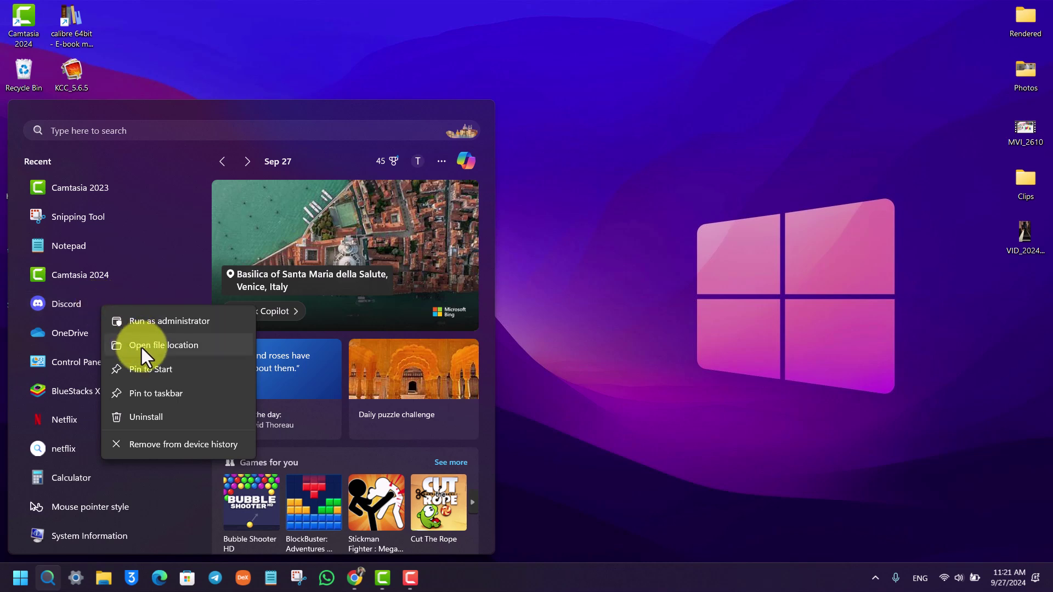
Drag the Discord shortcut from the Discord Inc folder onto the desktop and launch it
{"action": "left_click", "coordinate": [198, 347]}
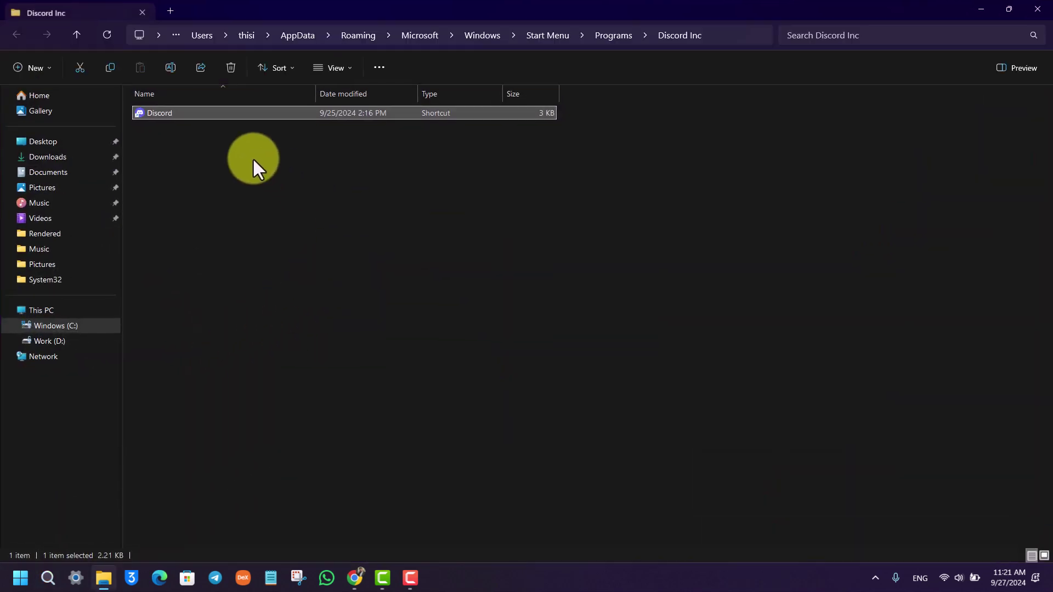
{"action": "left_click", "coordinate": [239, 152]}
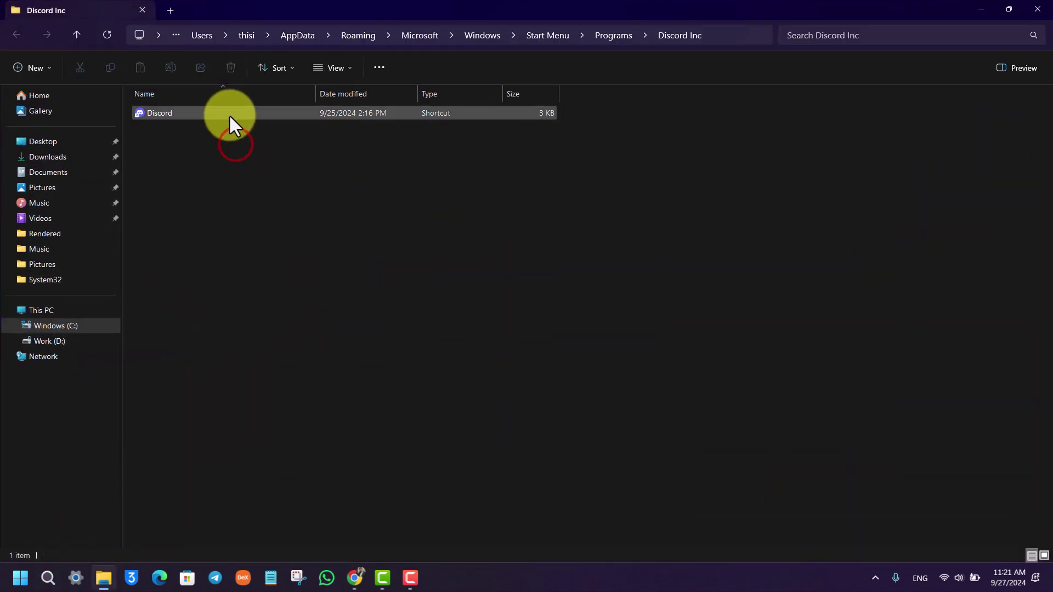
{"action": "left_click", "coordinate": [229, 114]}
{"action": "double_click", "coordinate": [510, 7]}
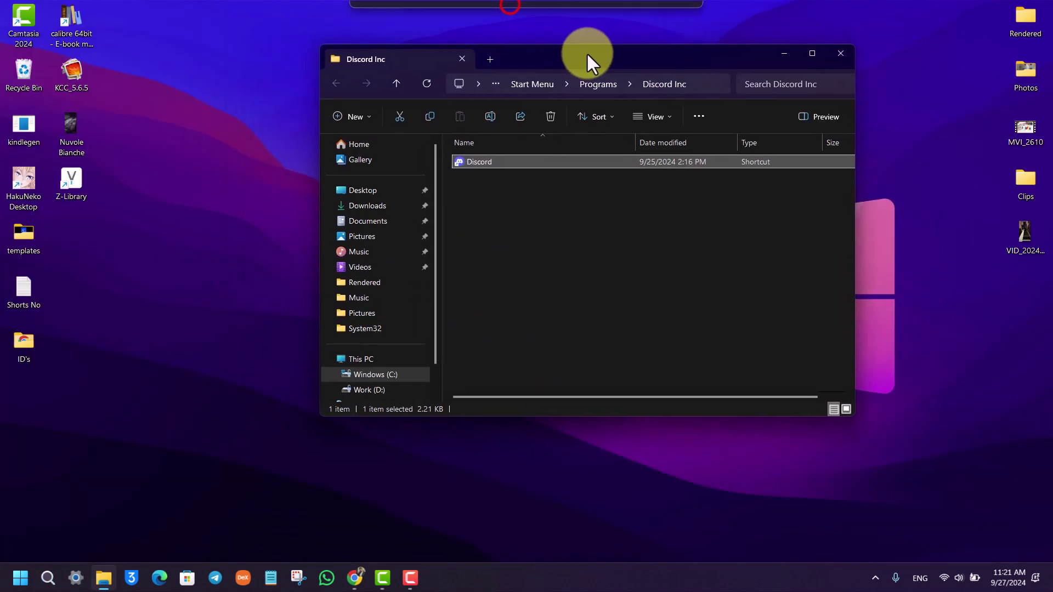
{"action": "left_click_drag", "start_coordinate": [490, 162], "coordinate": [151, 238]}
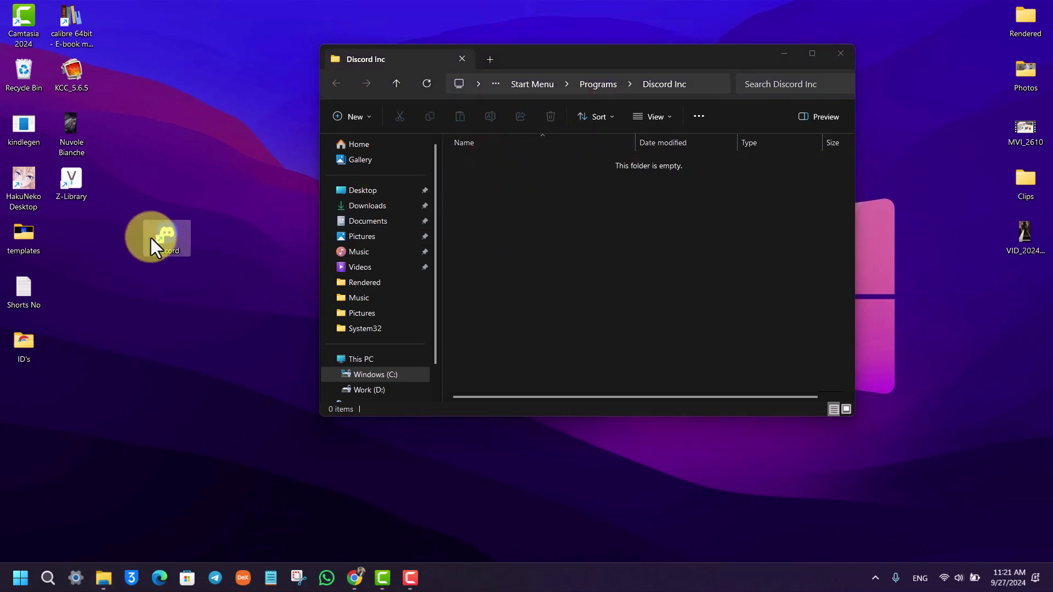
{"action": "left_click", "coordinate": [177, 298]}
{"action": "double_click", "coordinate": [178, 232]}
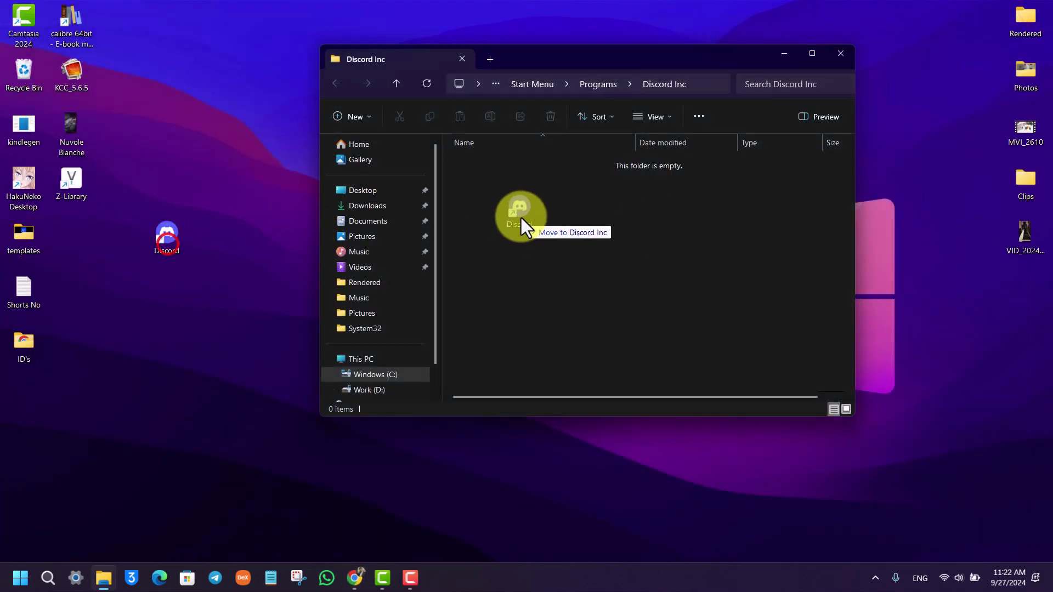
Move the Discord shortcut back into Discord Inc, review its options, and close Explorer
{"action": "left_click_drag", "start_coordinate": [167, 243], "coordinate": [541, 238]}
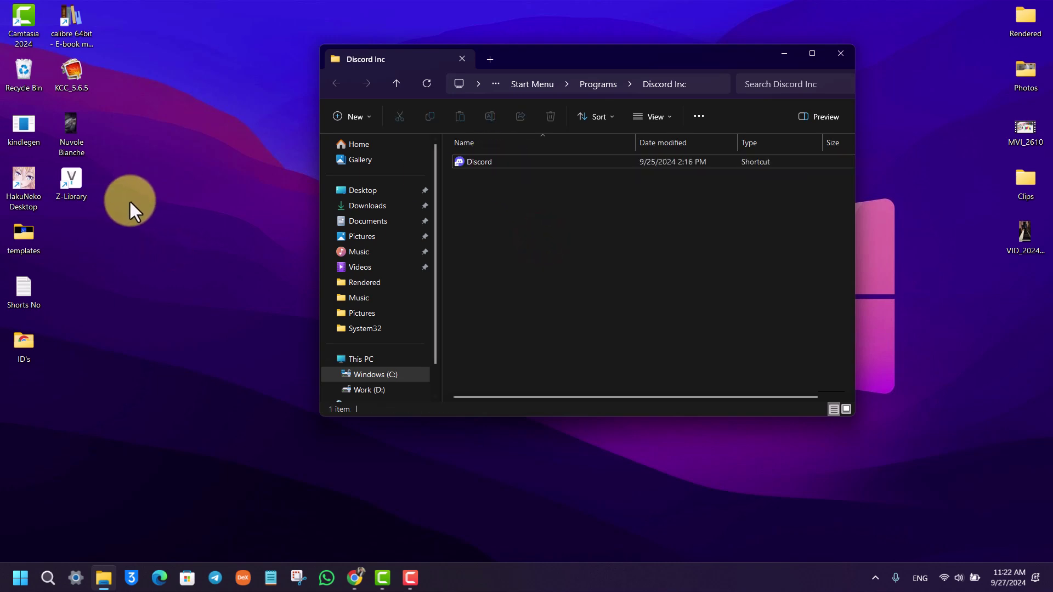
{"action": "left_click", "coordinate": [512, 162]}
{"action": "right_click", "coordinate": [513, 162]}
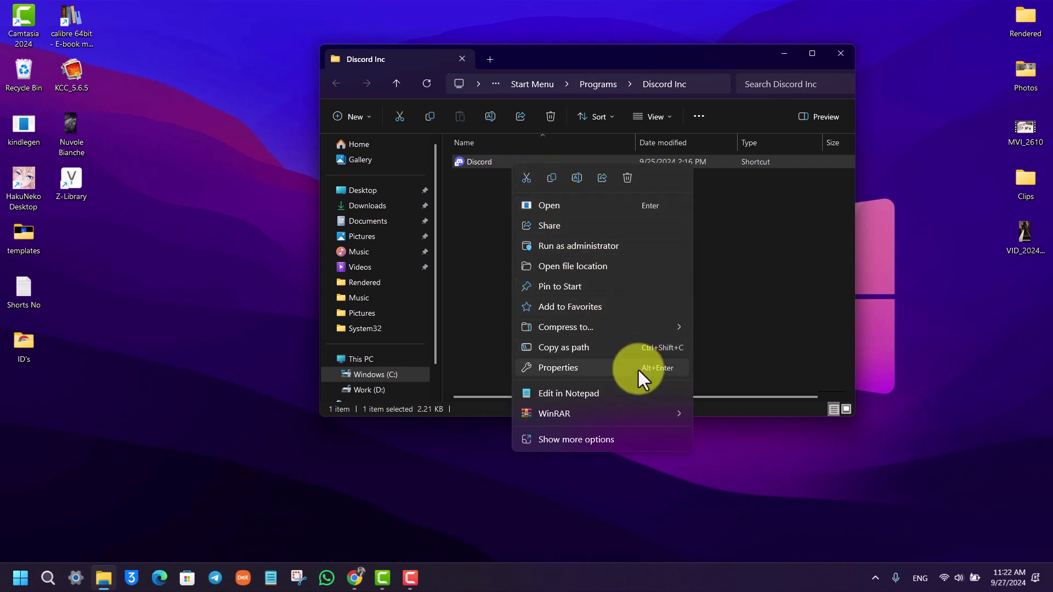
{"action": "left_click", "coordinate": [640, 435]}
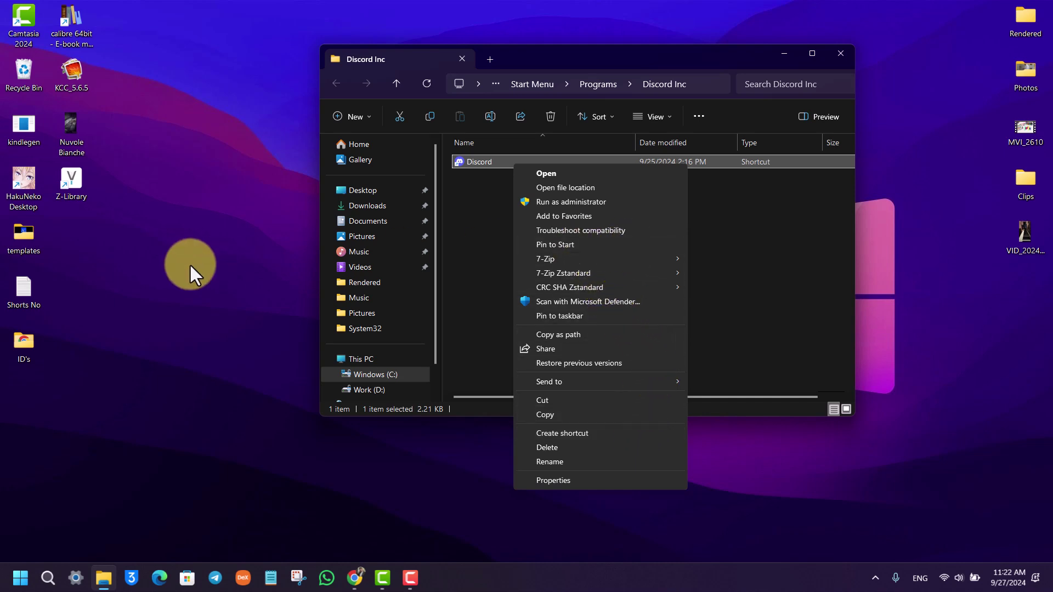
{"action": "left_click", "coordinate": [492, 199]}
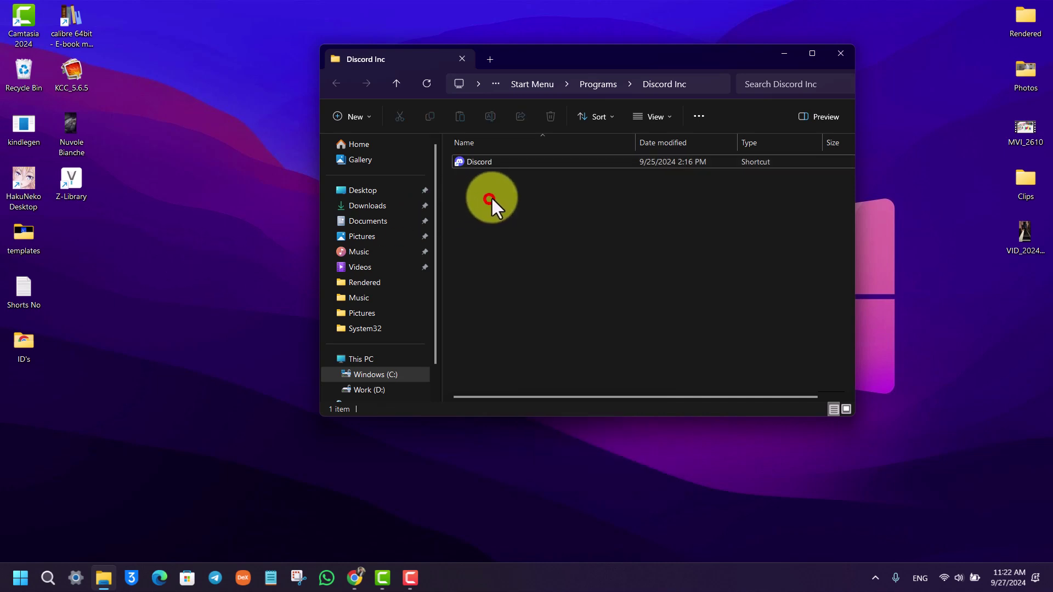
{"action": "left_click", "coordinate": [841, 53]}
Turn off Show desktop icons and refresh the desktop
{"action": "right_click", "coordinate": [482, 83]}
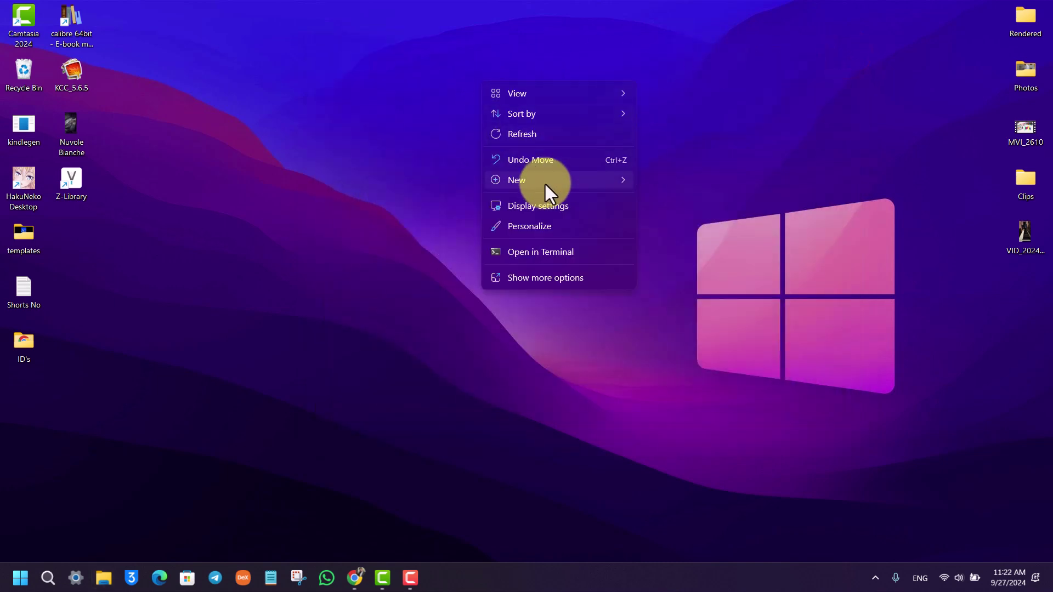
{"action": "mouse_move", "coordinate": [517, 93]}
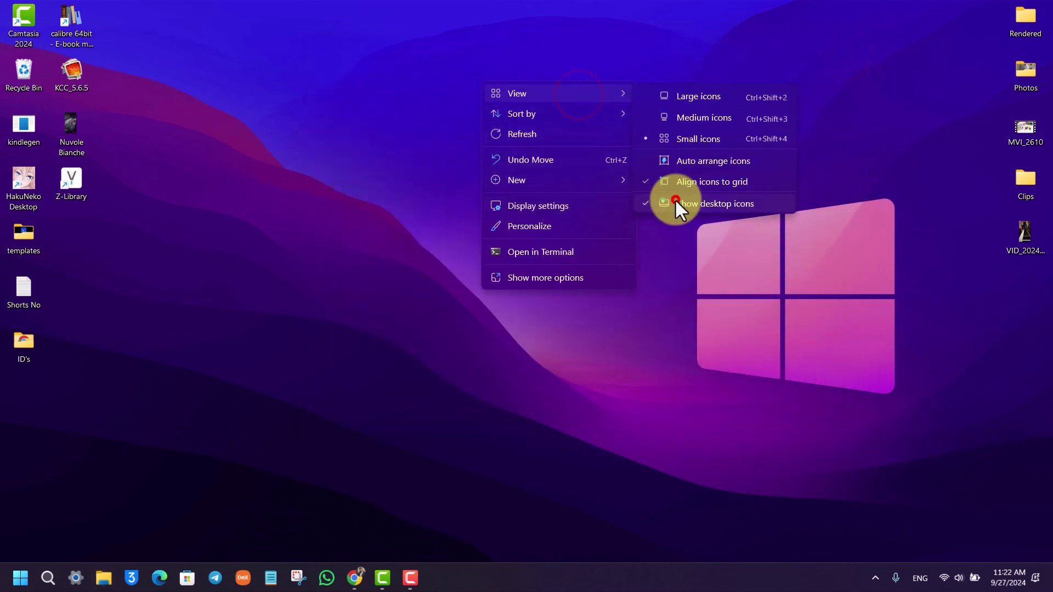
{"action": "left_click", "coordinate": [674, 201]}
{"action": "right_click", "coordinate": [387, 157]}
{"action": "left_click", "coordinate": [411, 206]}
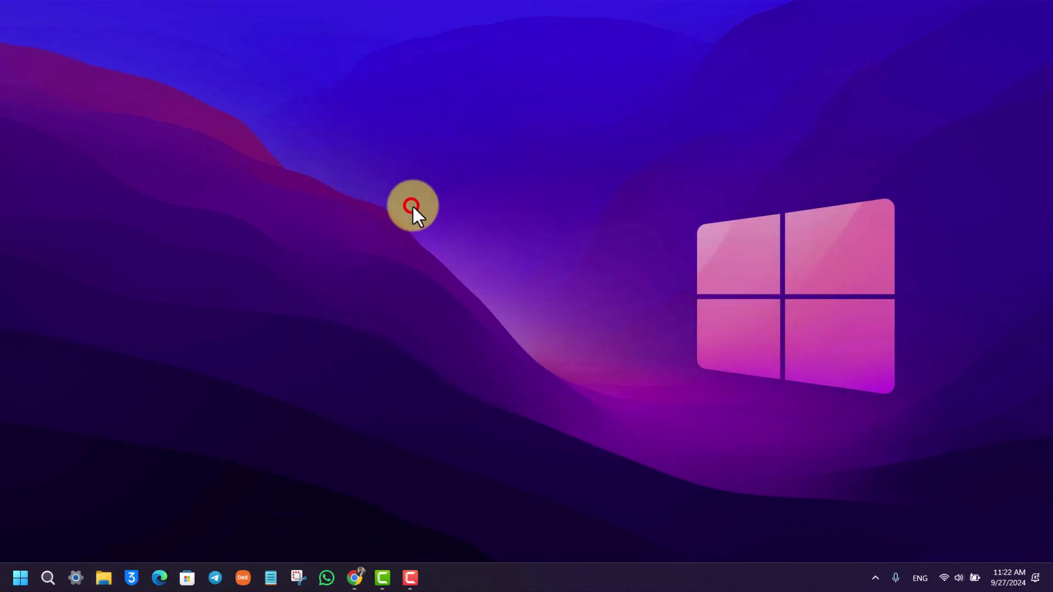